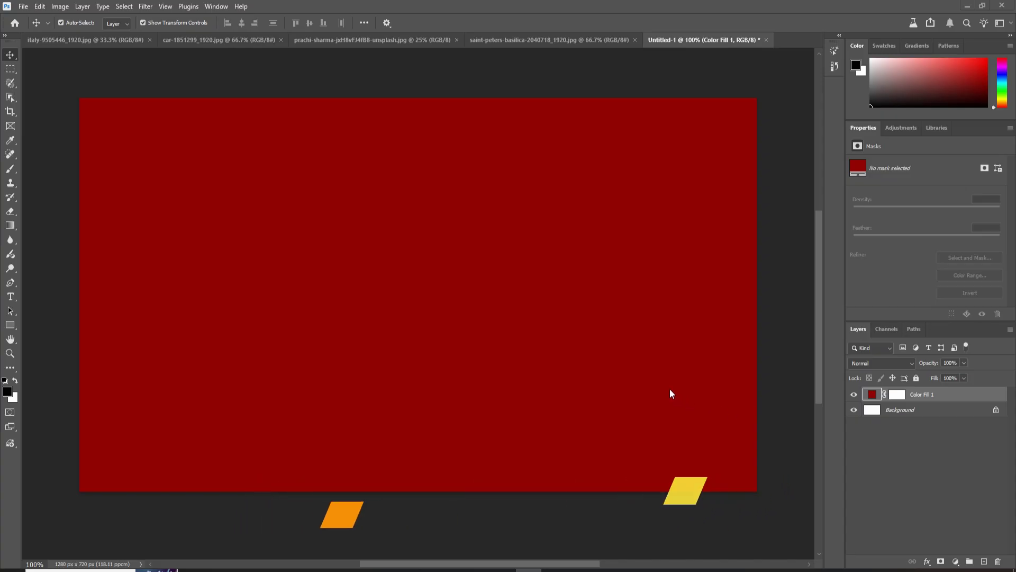
Step: Start a horizontal type layer in the upper middle of the red canvas
click(10, 298)
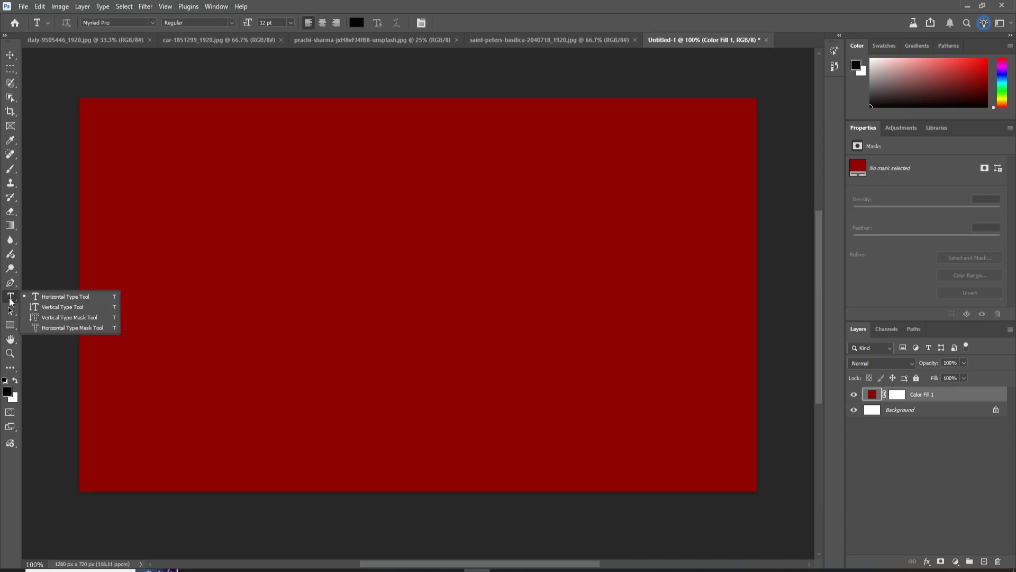
click(54, 295)
click(437, 214)
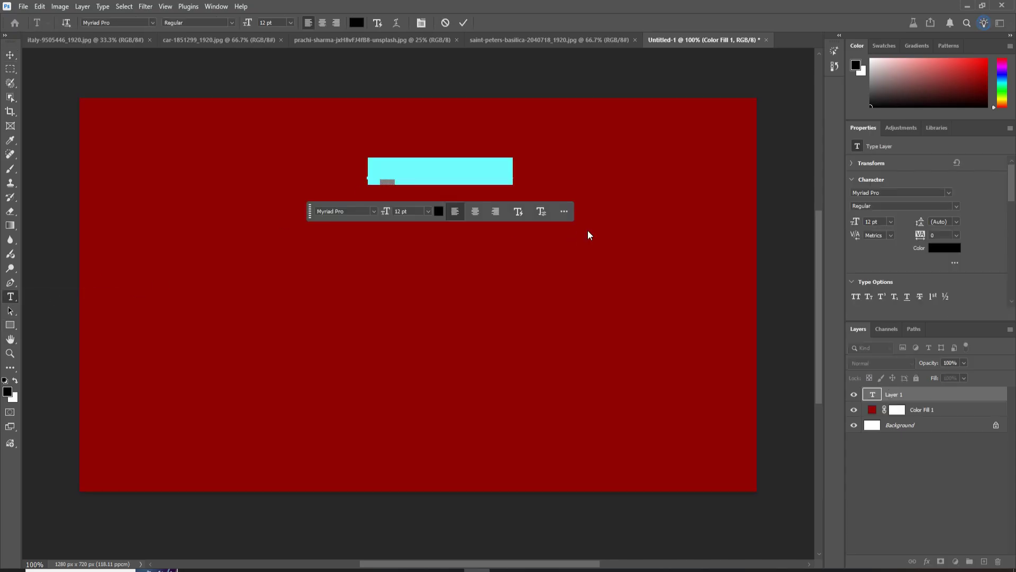
text(W)
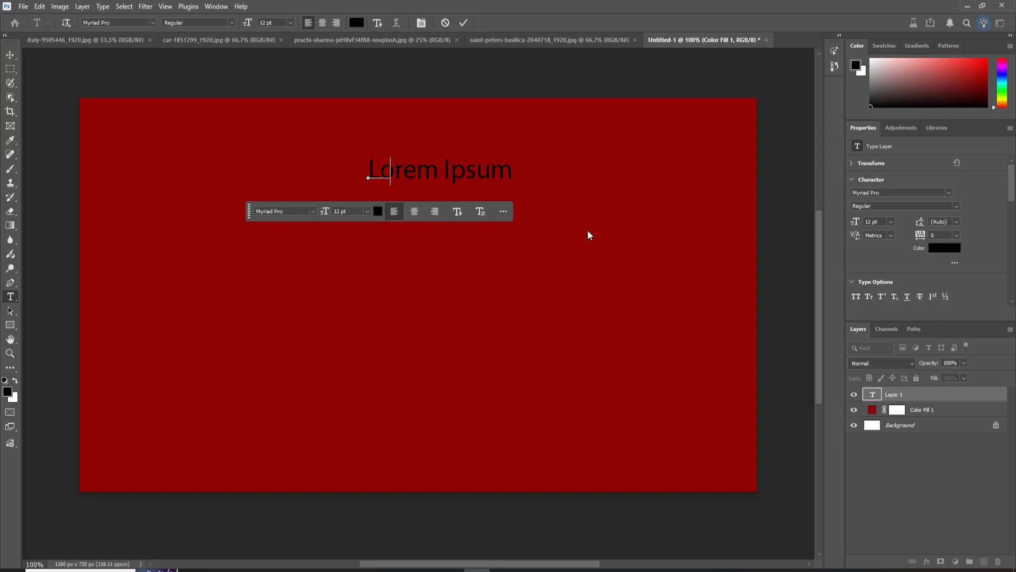
text(oo)
key(BackSpace)
key(BackSpace)
key(BackSpace)
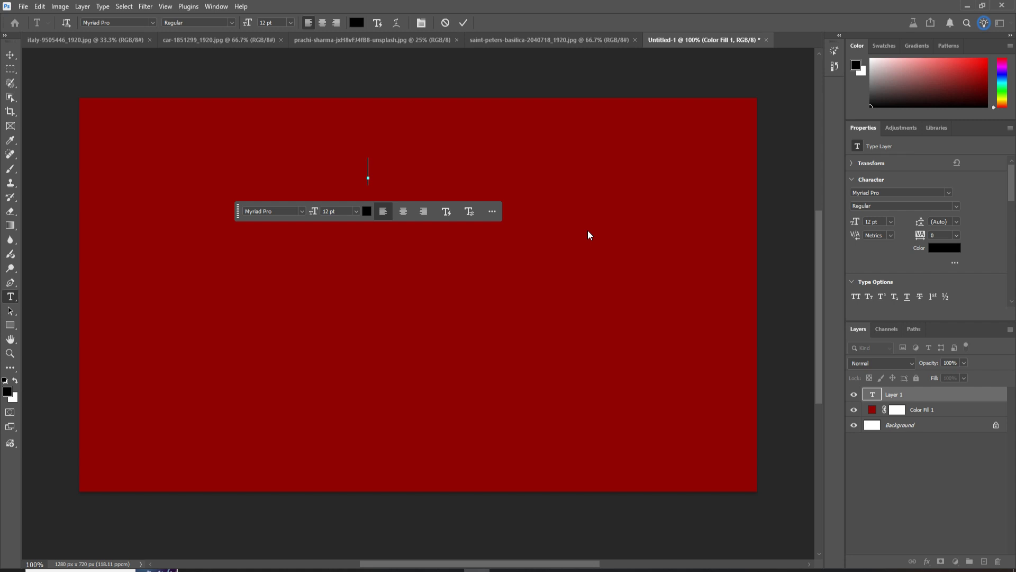
Step: Enter "MOOD IS / LIKE / GOD BUT / IT / CHANGE" on five lines and turn on Dynamic Text for it
text(MO)
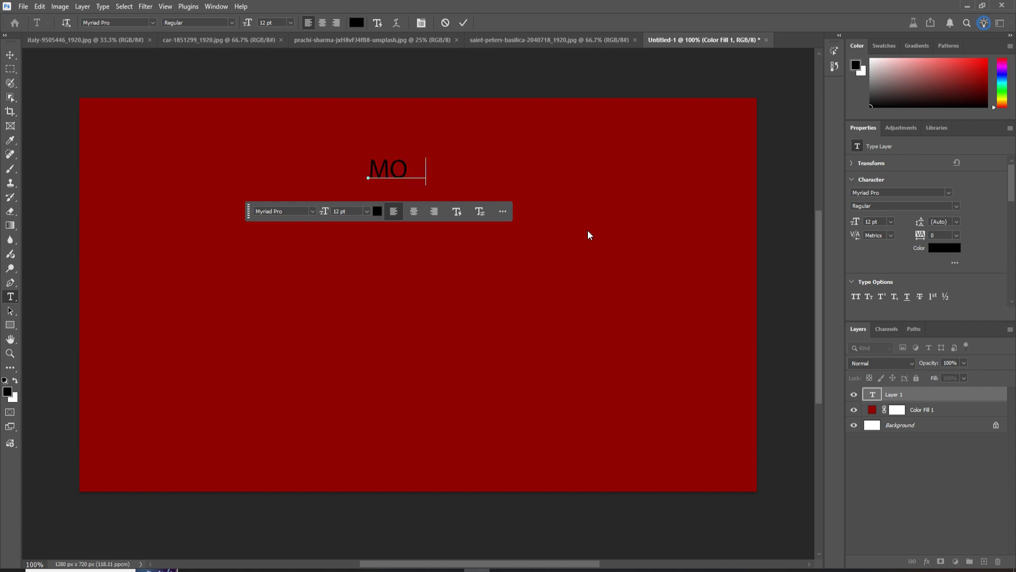
text(OD     IS)
key(Return)
text(LI)
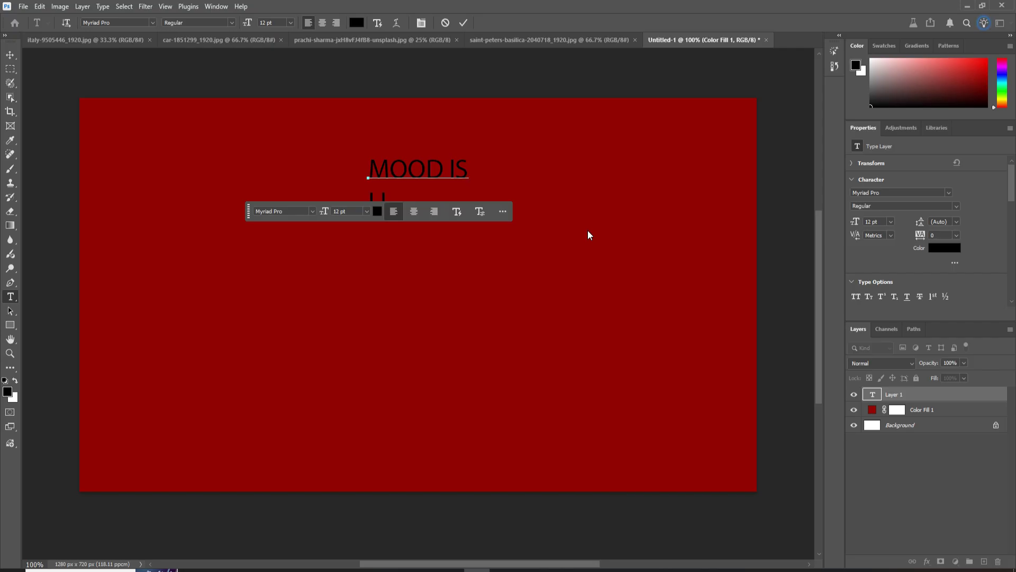
text(KE )
text(GOO)
key(Left)
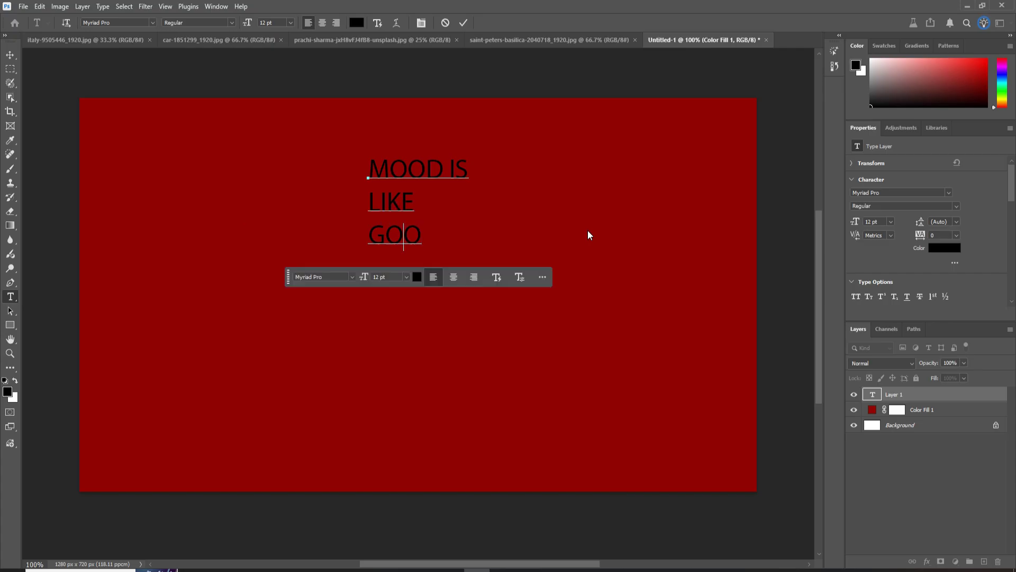
key(Delete)
text(D BUT)
key(Return)
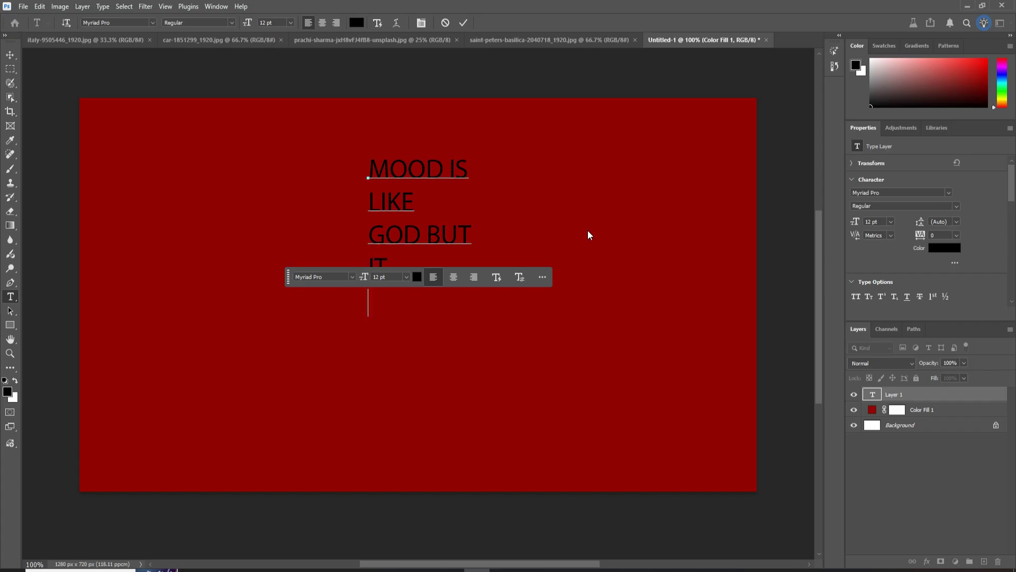
text(CHANGE)
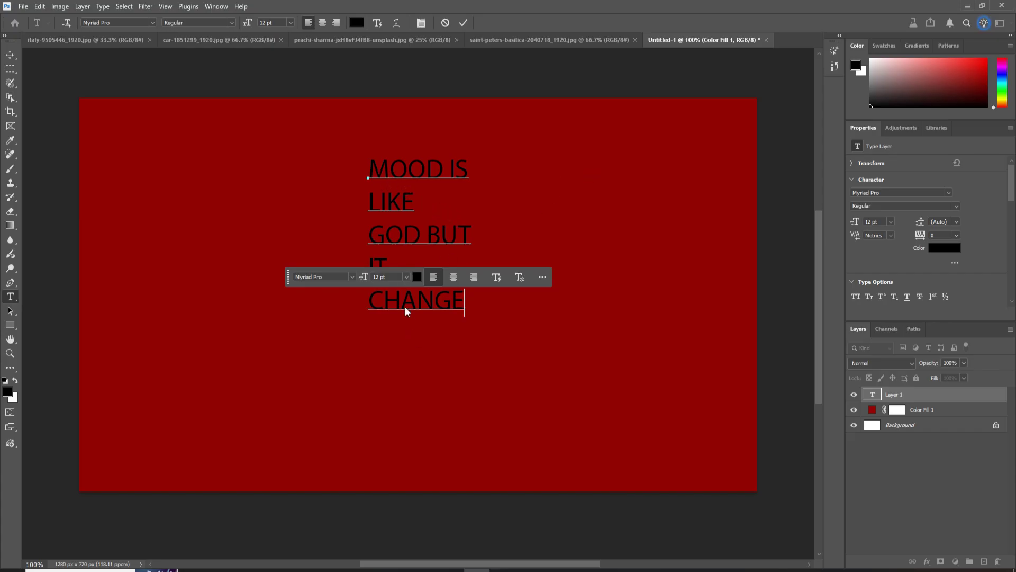
click(497, 281)
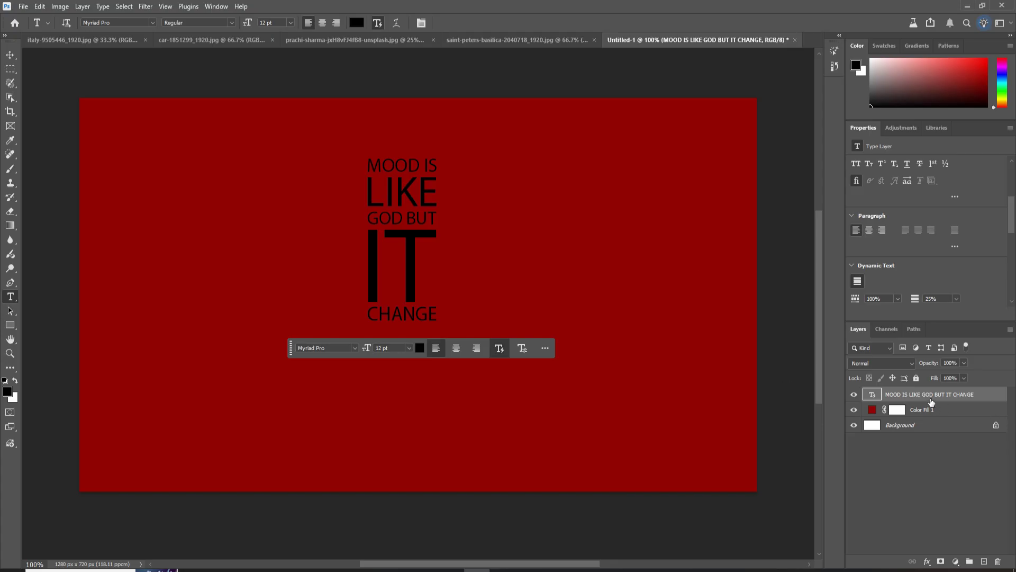
Step: Add a linear gradient fill layer above Color Fill 1, using a light blue preset from the Blues group
click(949, 413)
click(955, 561)
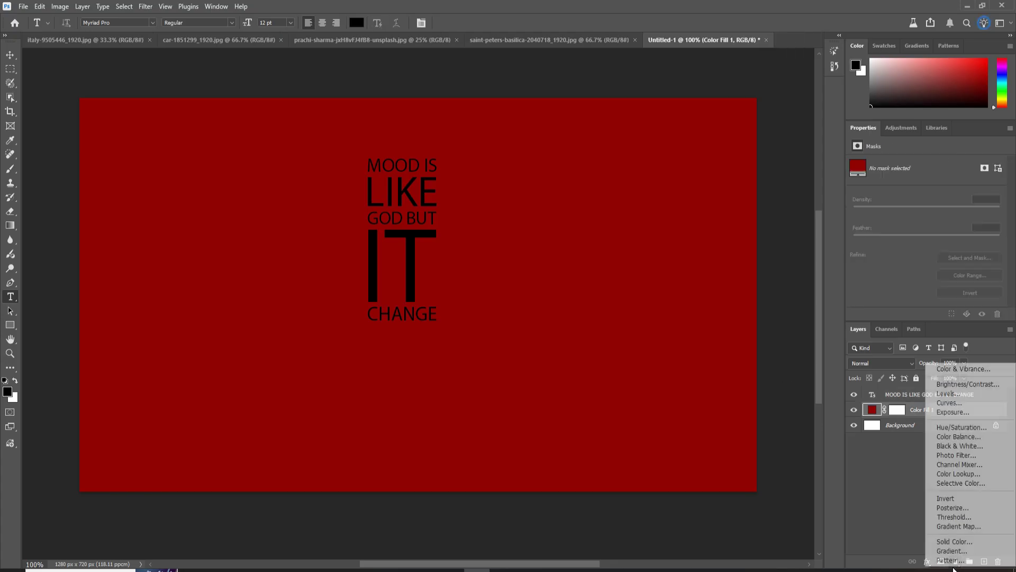
click(954, 550)
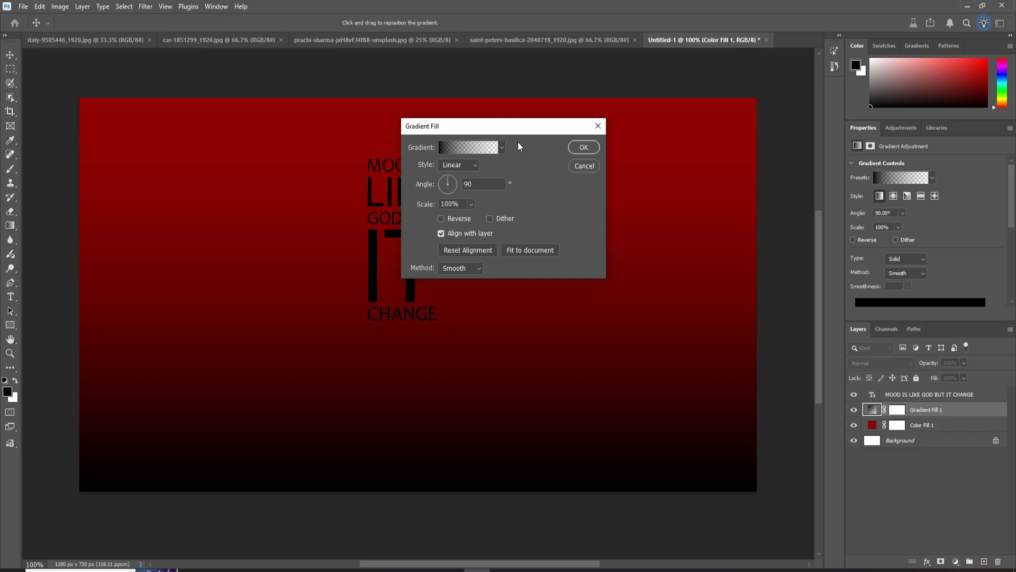
click(502, 149)
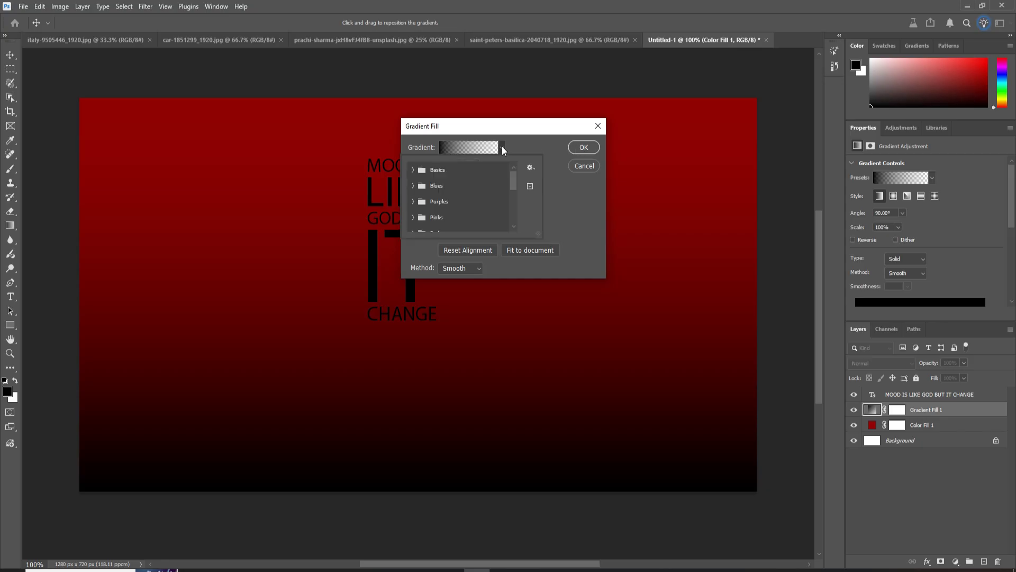
click(415, 187)
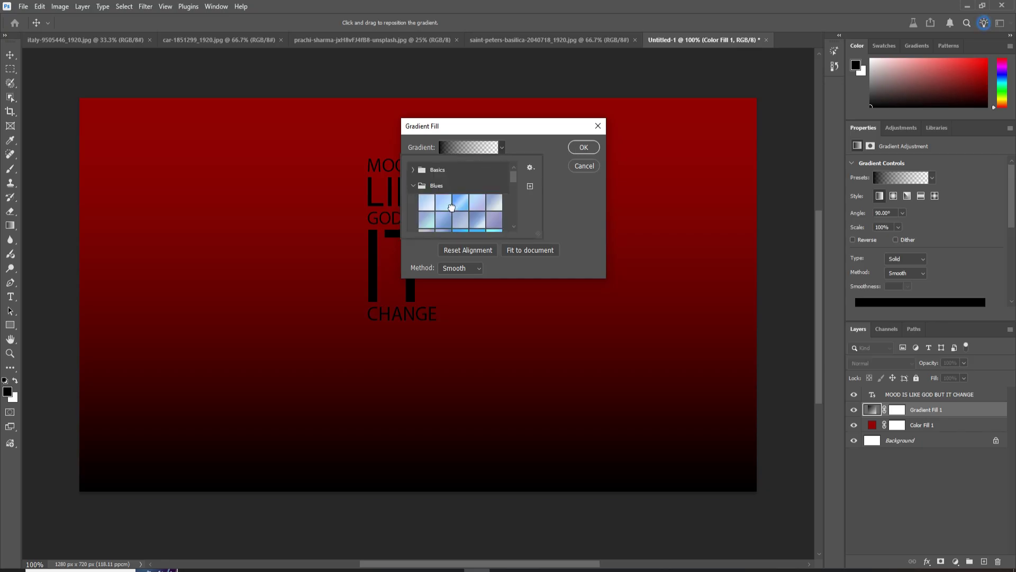
click(452, 206)
click(579, 148)
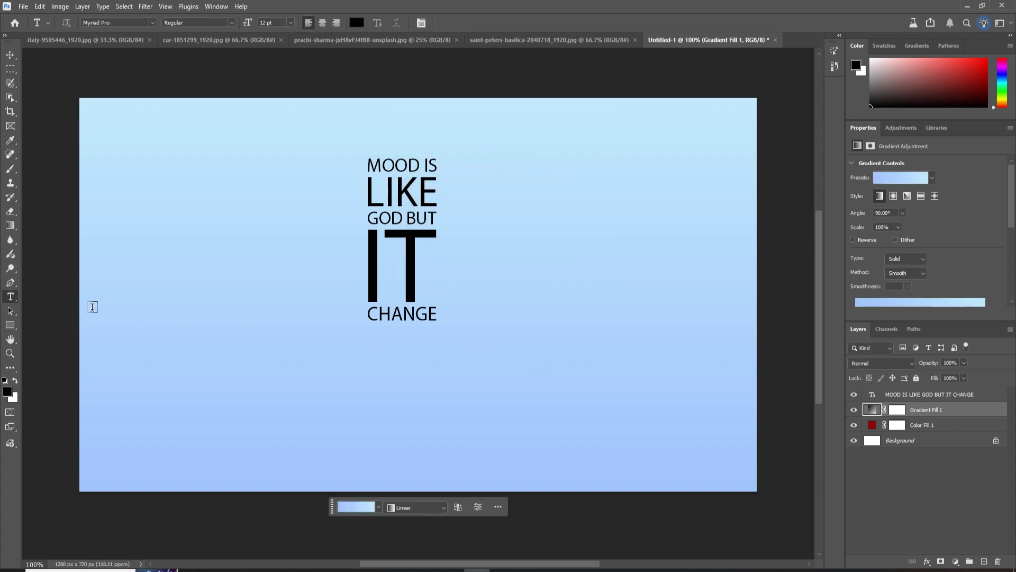
Step: Reshape the dynamic text box to about 100 × 401 px and move the text block left of the canvas centre
click(413, 171)
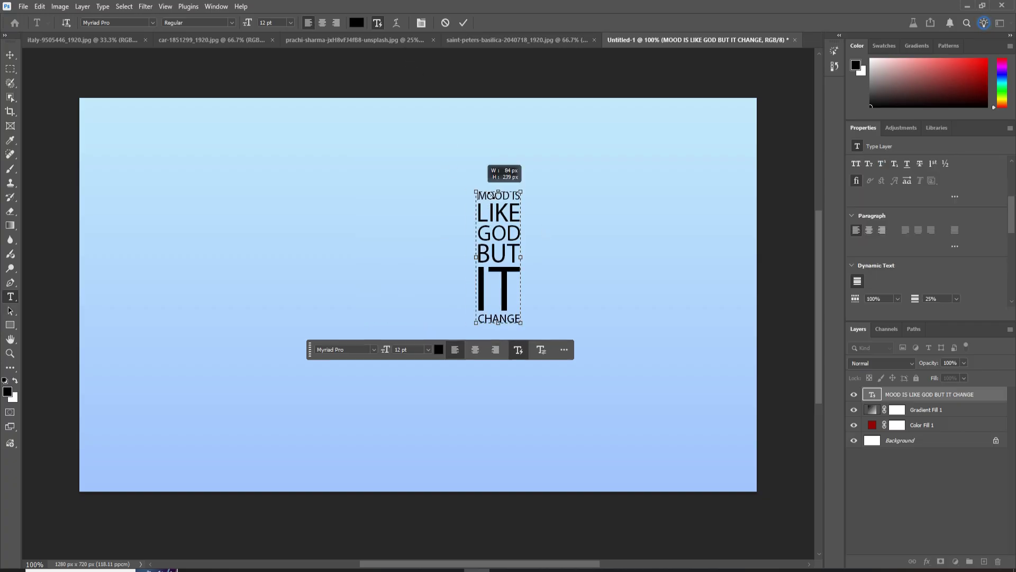
drag(475, 191, 471, 105)
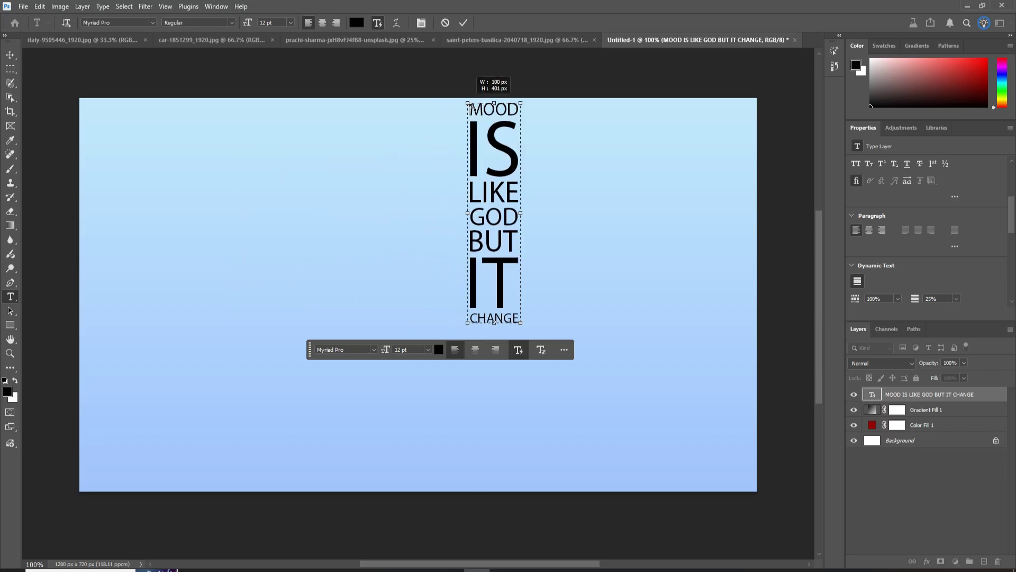
click(464, 22)
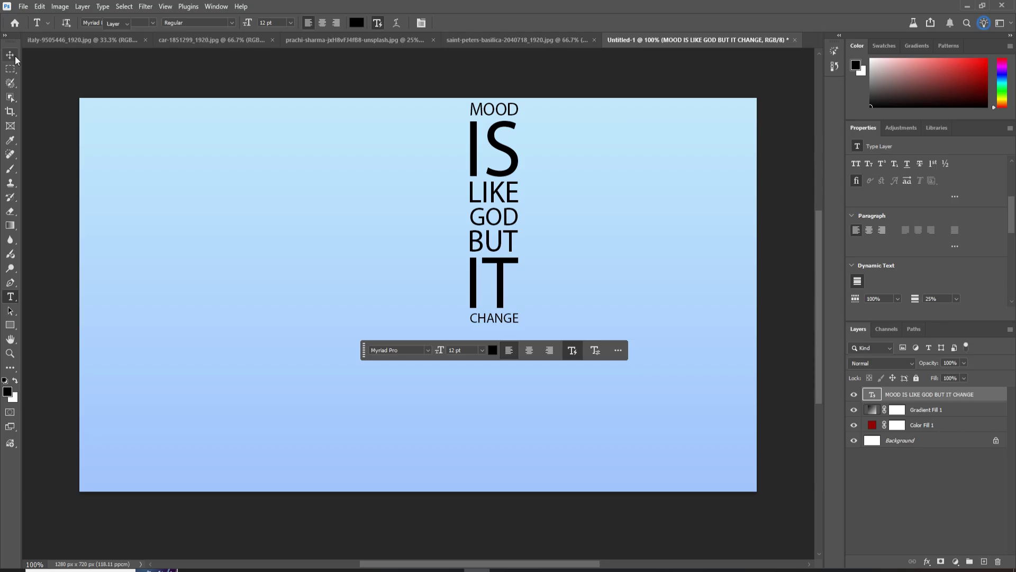
click(14, 55)
drag(493, 137, 375, 186)
click(341, 189)
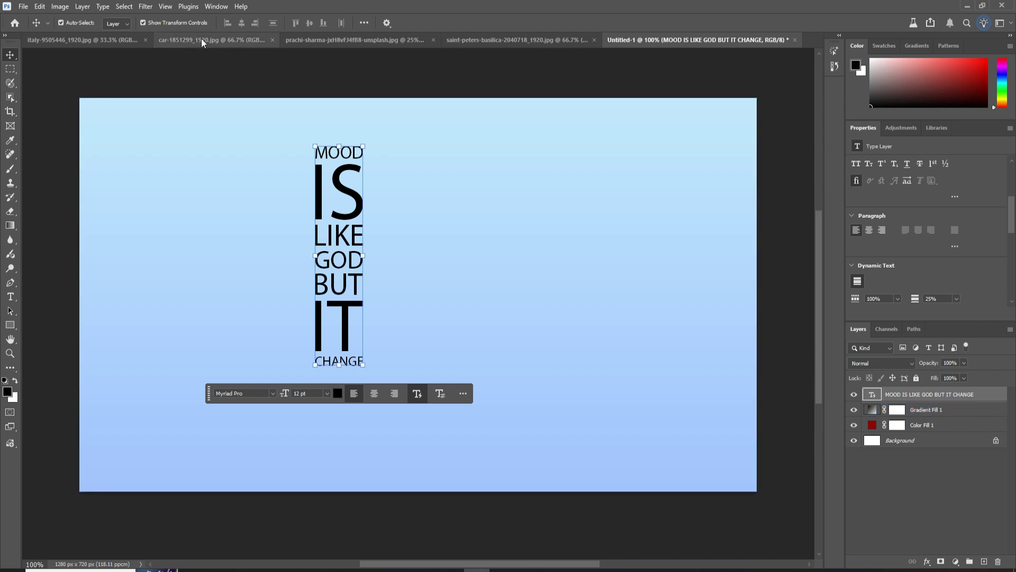
Step: In the photo of the boys with the dog, examine the people detected by the Object Selection tool's Select people option
click(378, 41)
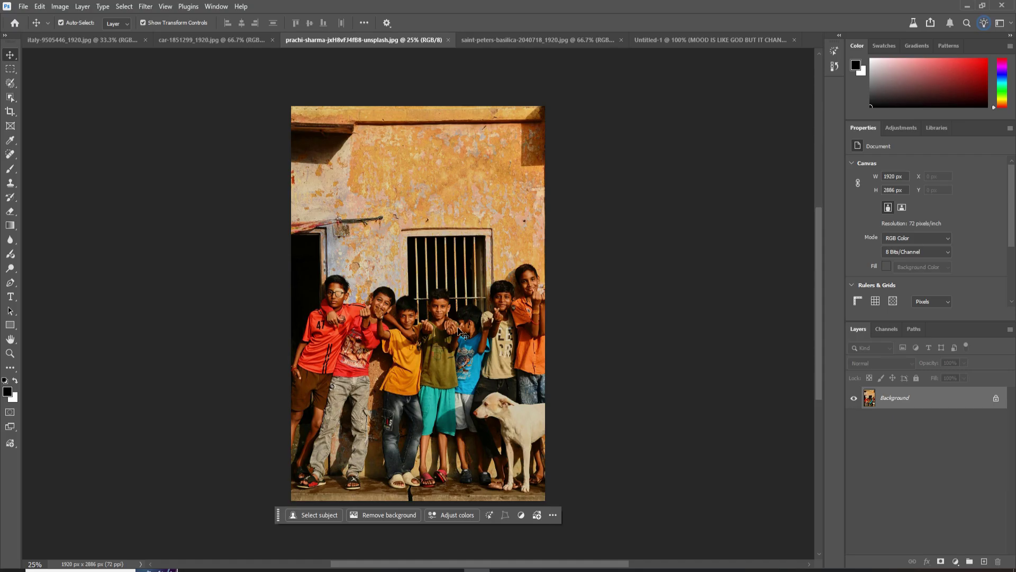
key(l)
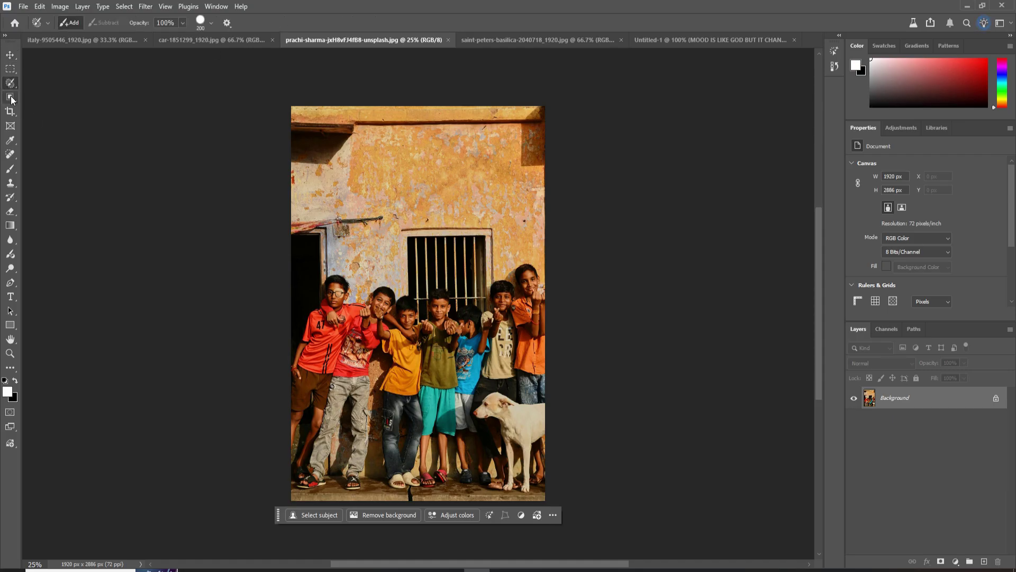
click(11, 99)
click(58, 98)
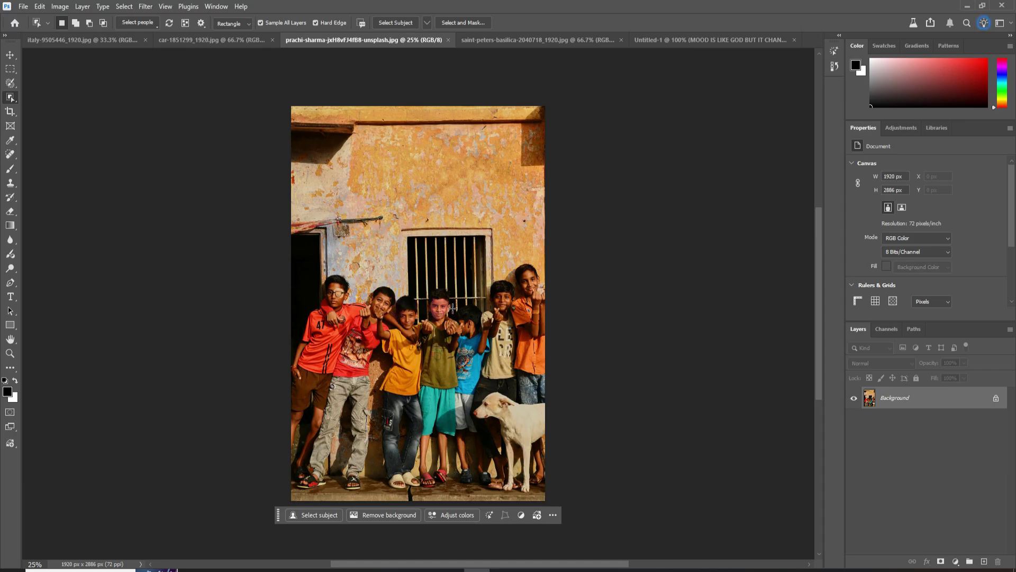
key(ctrl+plus)
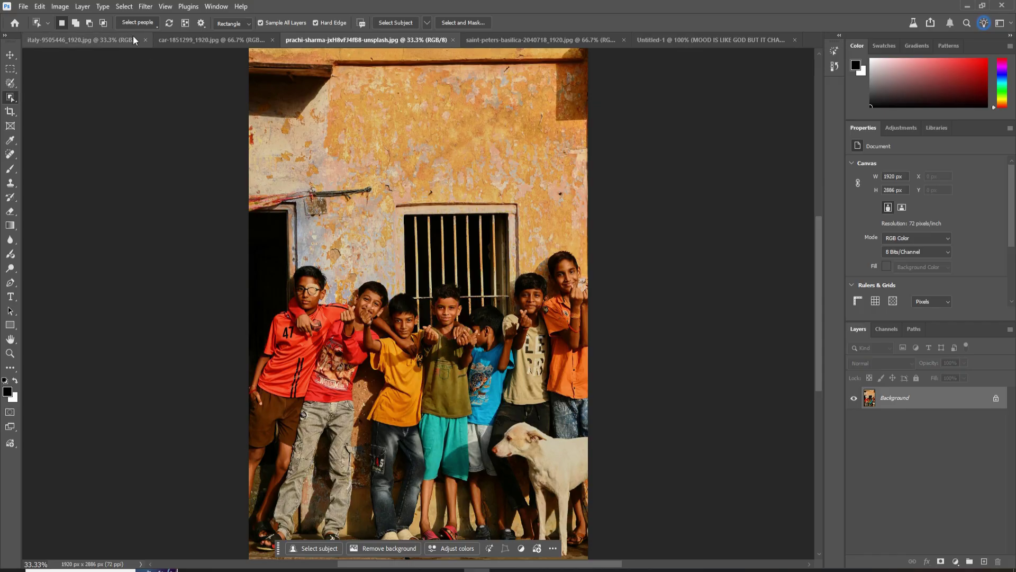
click(154, 26)
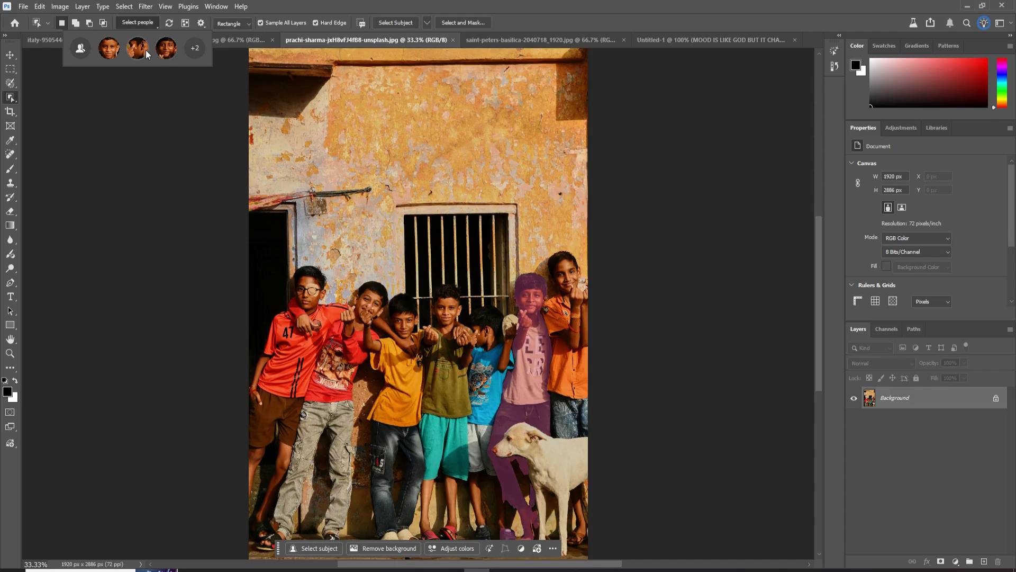
click(195, 48)
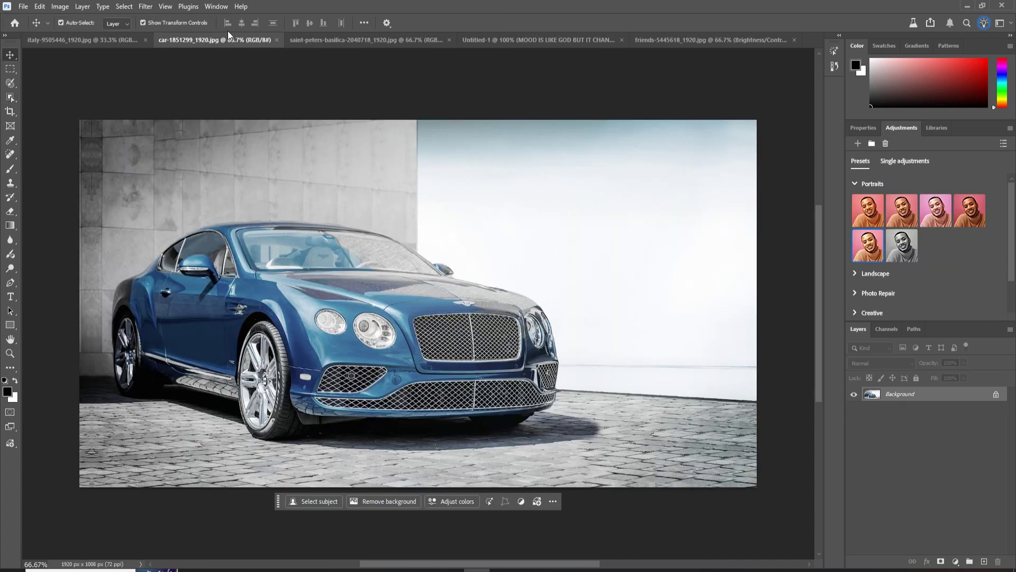
Step: Float the car photo's window, copy the car image into italy-9505446_1920.jpg as a new layer, and minimize the floating window
drag(234, 39, 249, 104)
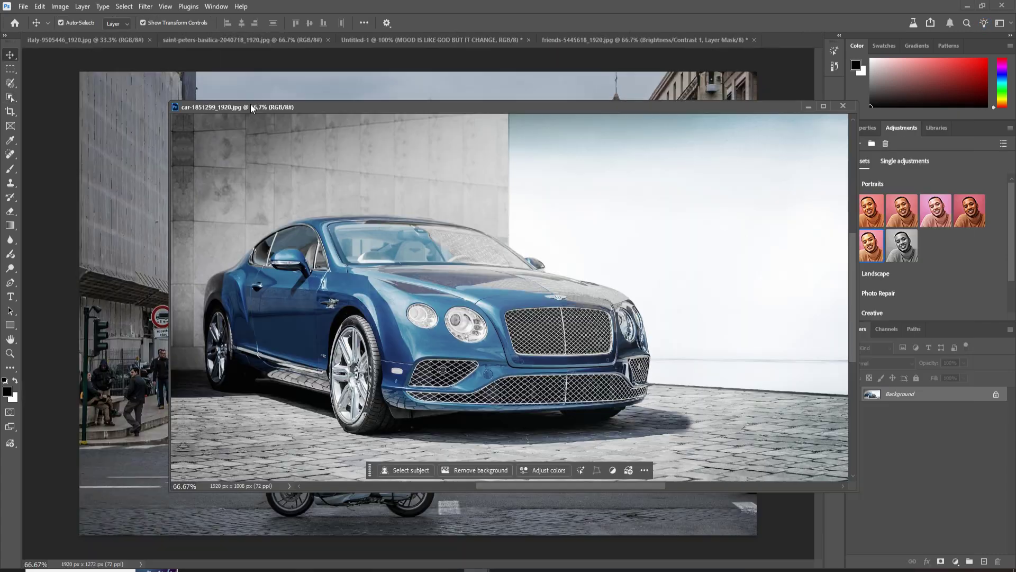
click(86, 43)
drag(406, 113, 877, 106)
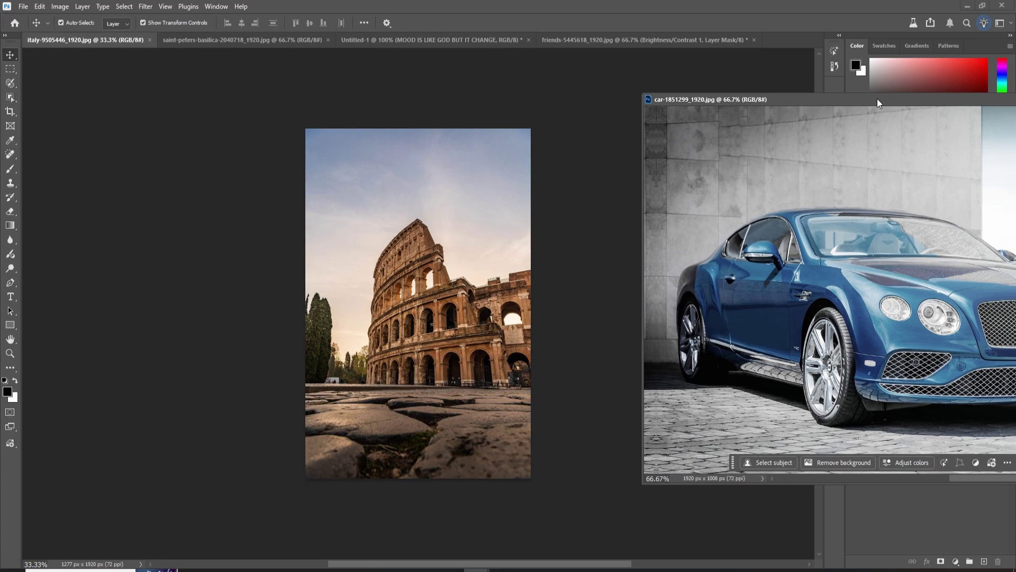
drag(912, 302, 455, 321)
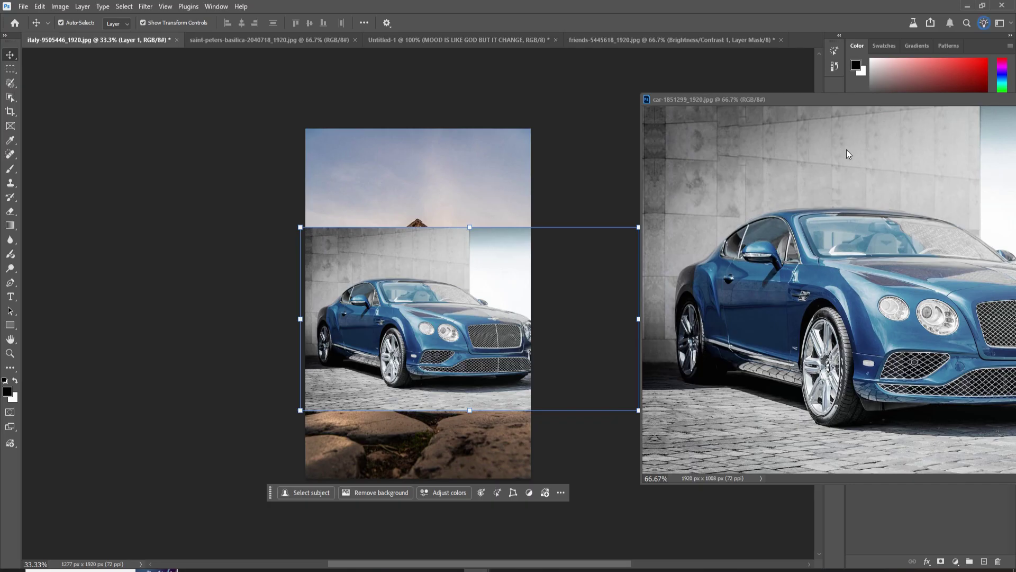
drag(882, 99, 716, 191)
drag(991, 197, 875, 205)
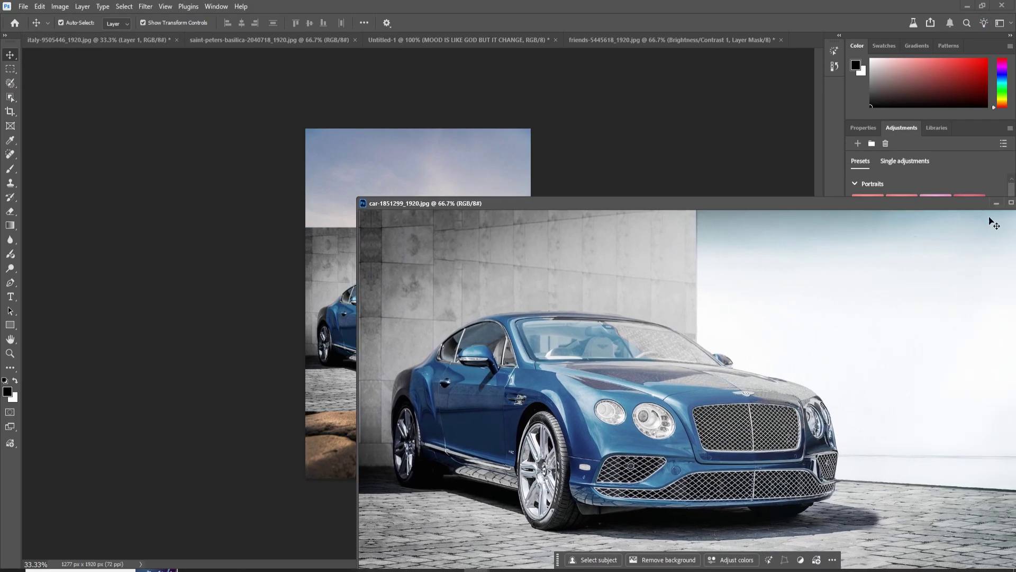
click(993, 204)
Step: Scale the car layer to 77.56% in front of the Colosseum and remove its background
drag(638, 227, 563, 269)
drag(403, 350, 415, 368)
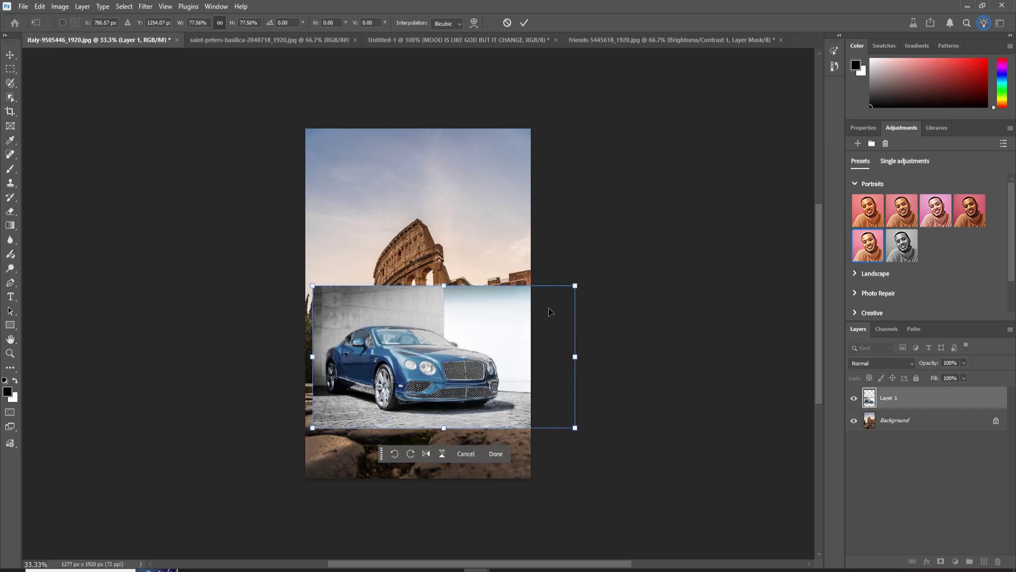
click(496, 454)
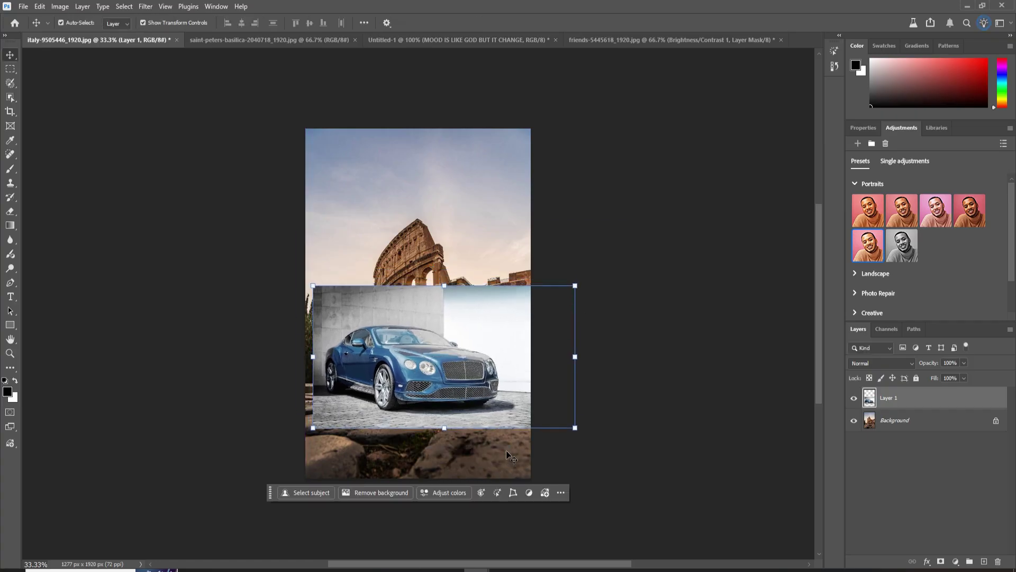
click(376, 492)
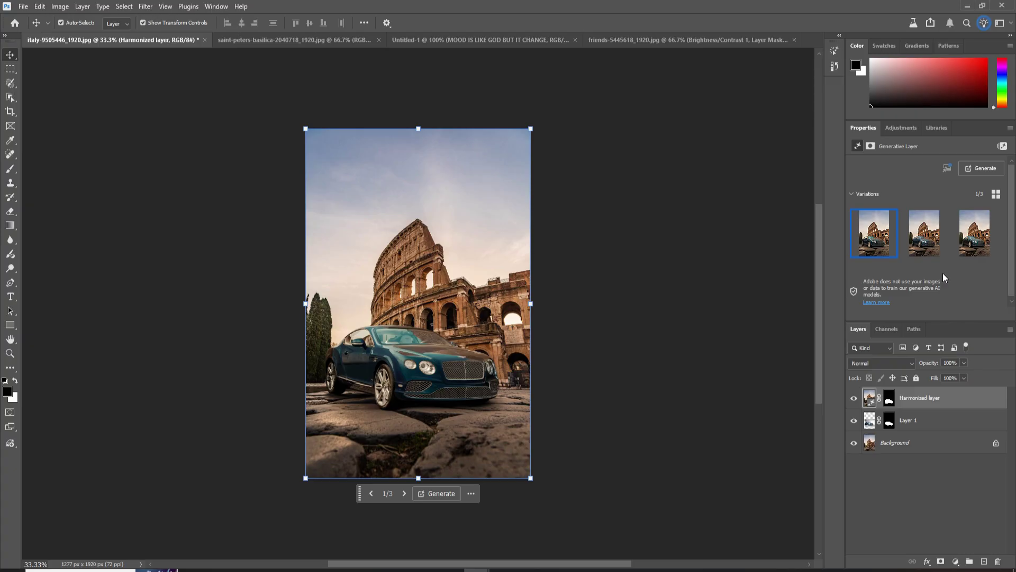
Step: Compare the three generated variations of the Harmonized layer and select the third one
click(927, 231)
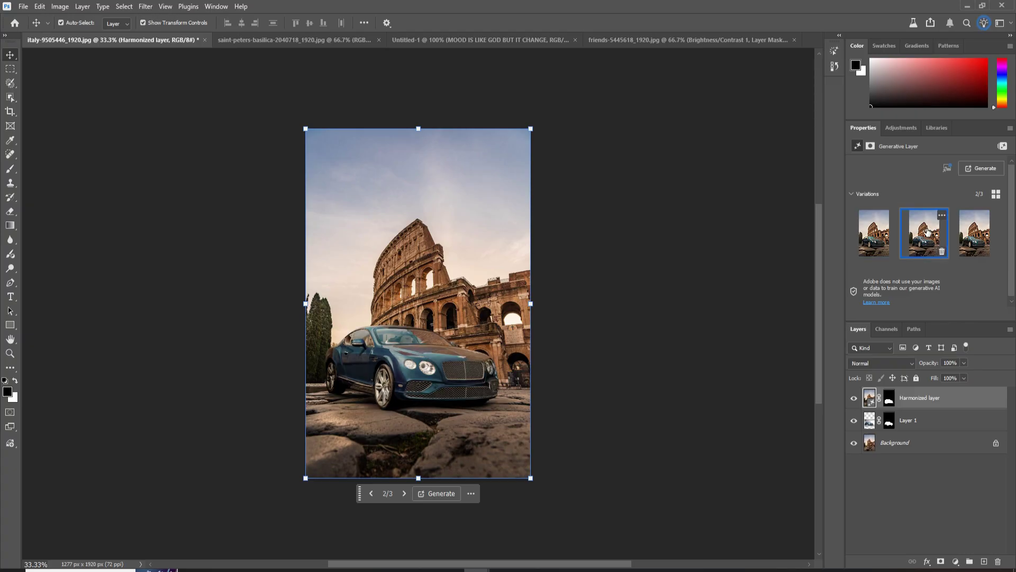
click(977, 242)
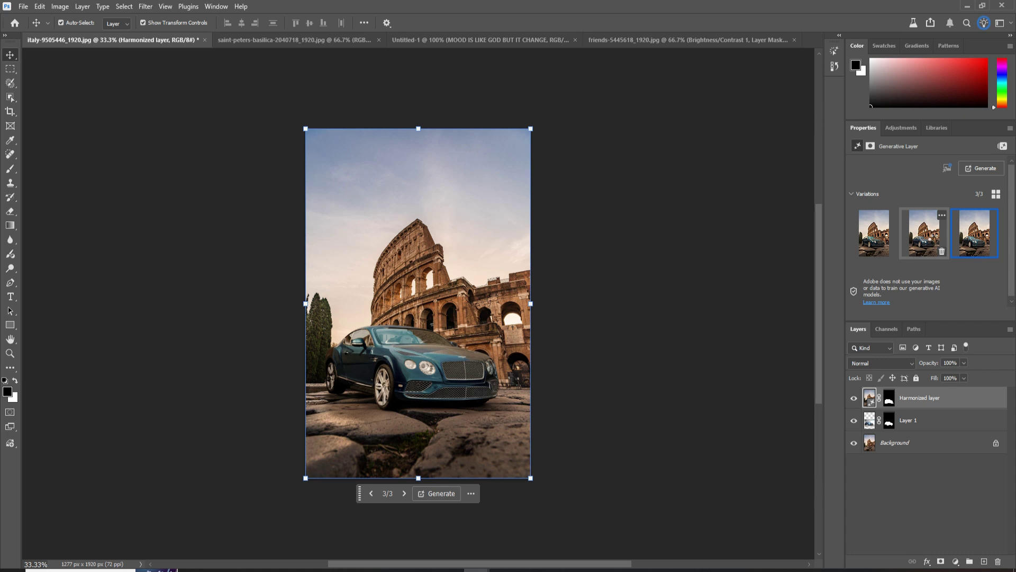
click(934, 239)
click(888, 239)
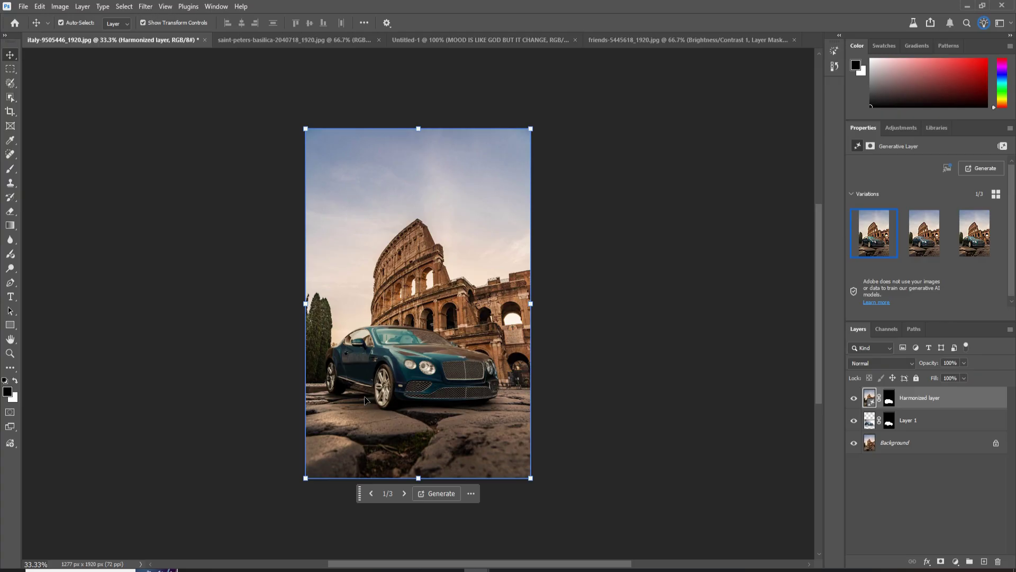
key(ctrl+plus)
key(ctrl+plus)
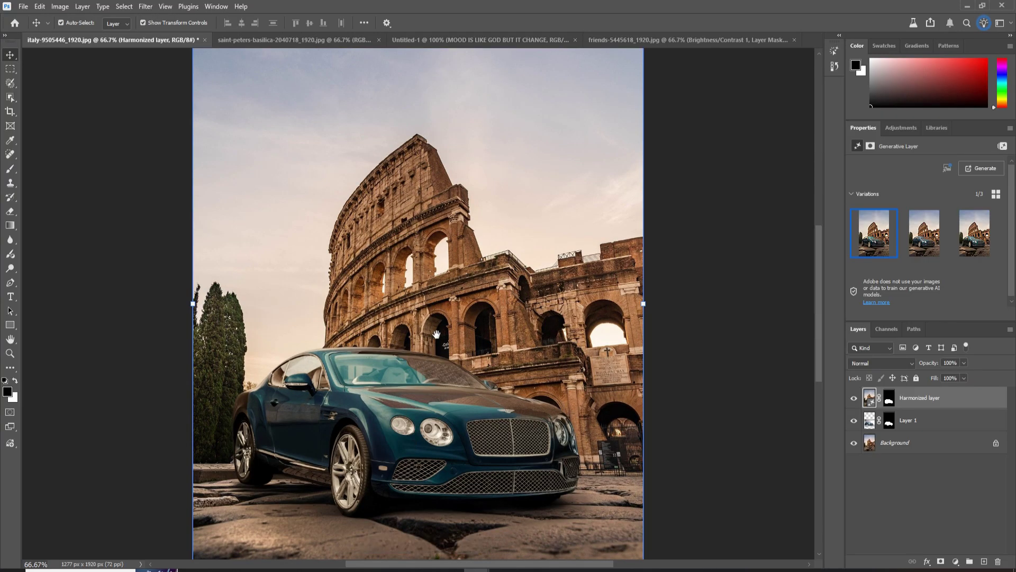
drag(441, 462, 473, 331)
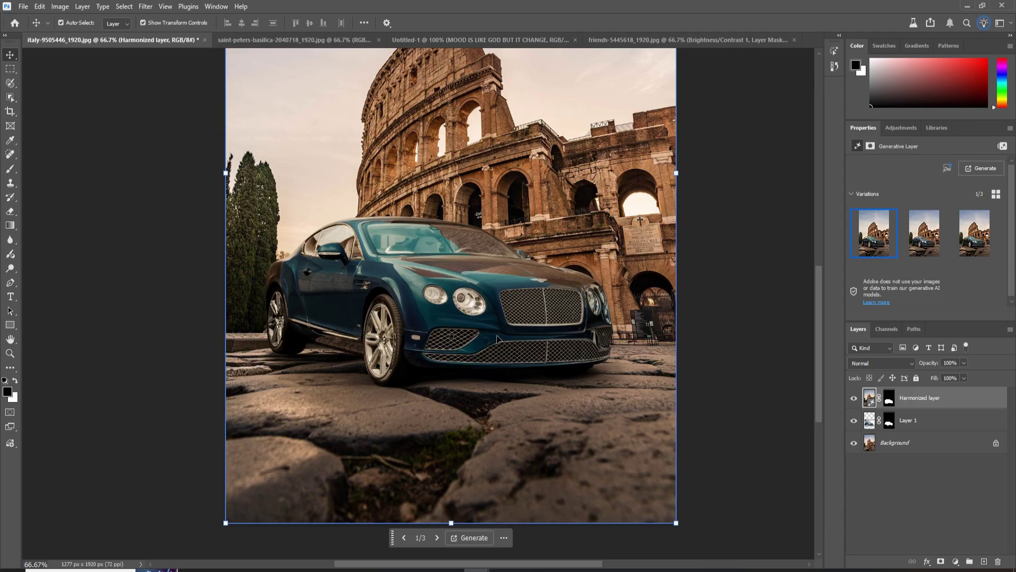
click(976, 234)
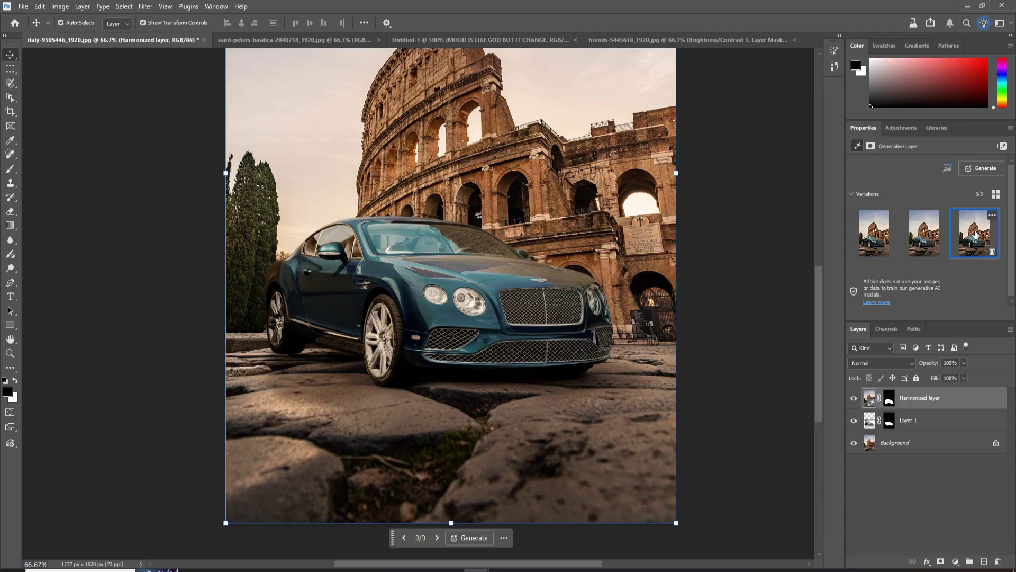